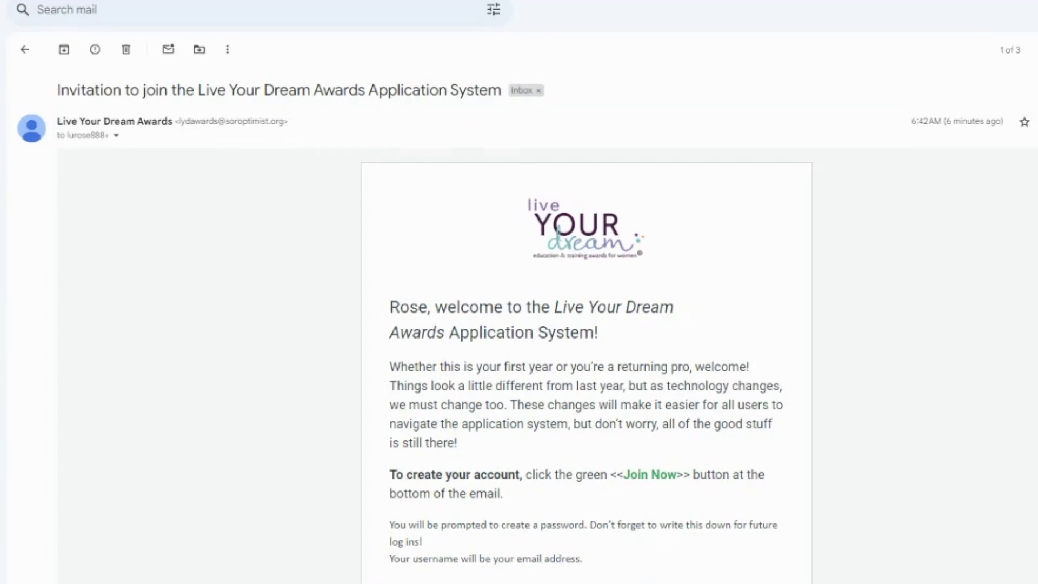
# Step: Scroll down the invitation email to reach the Join Now button
pyautogui.scroll(-11, 903, 515)
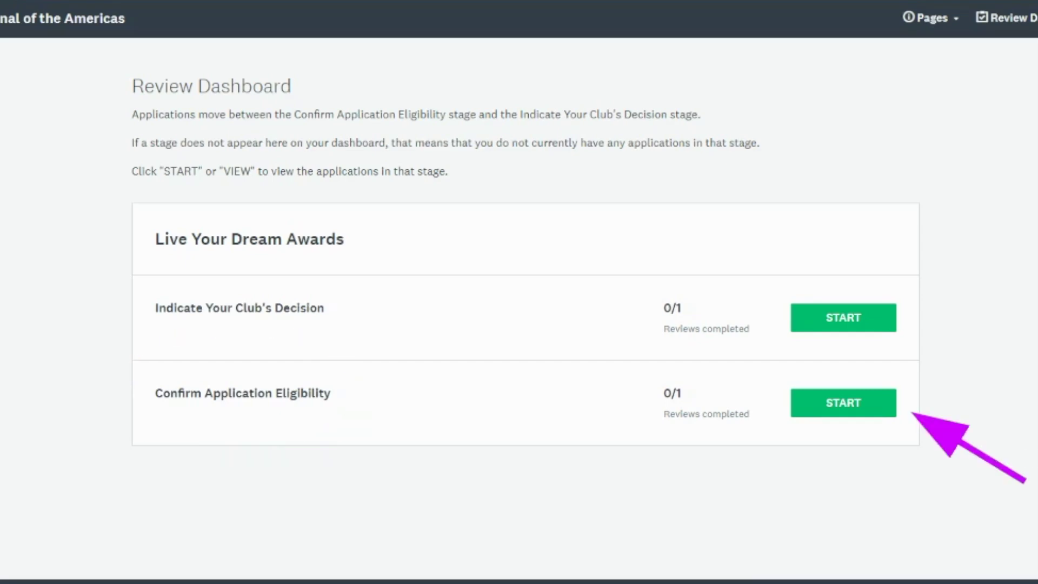
# Step: Start the Confirm Application Eligibility review stage from the Review Dashboard
pyautogui.click(829, 411)
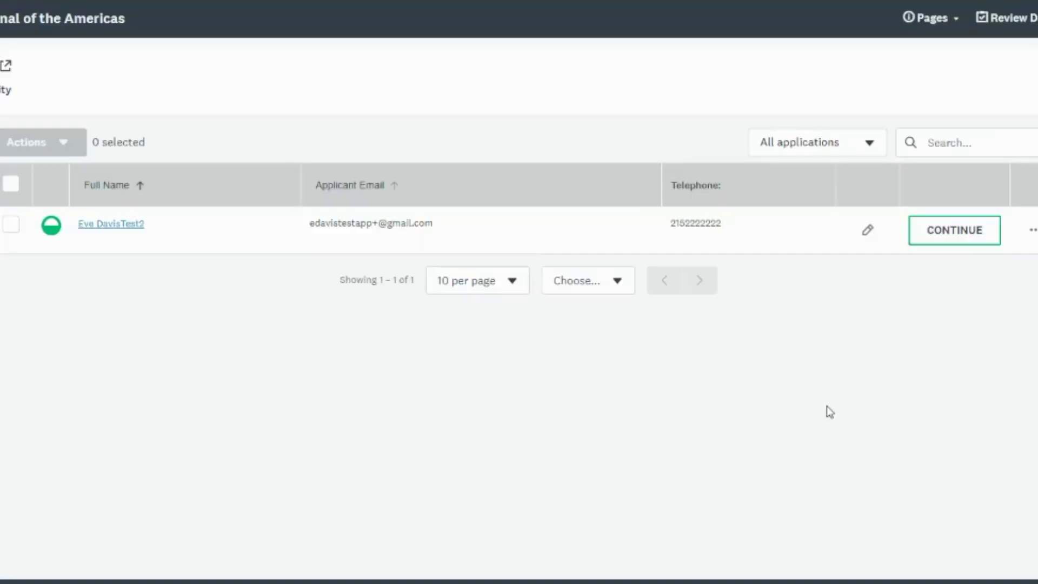
# Step: Resume the listed application and scroll through its full APPLICATION form
pyautogui.click(971, 238)
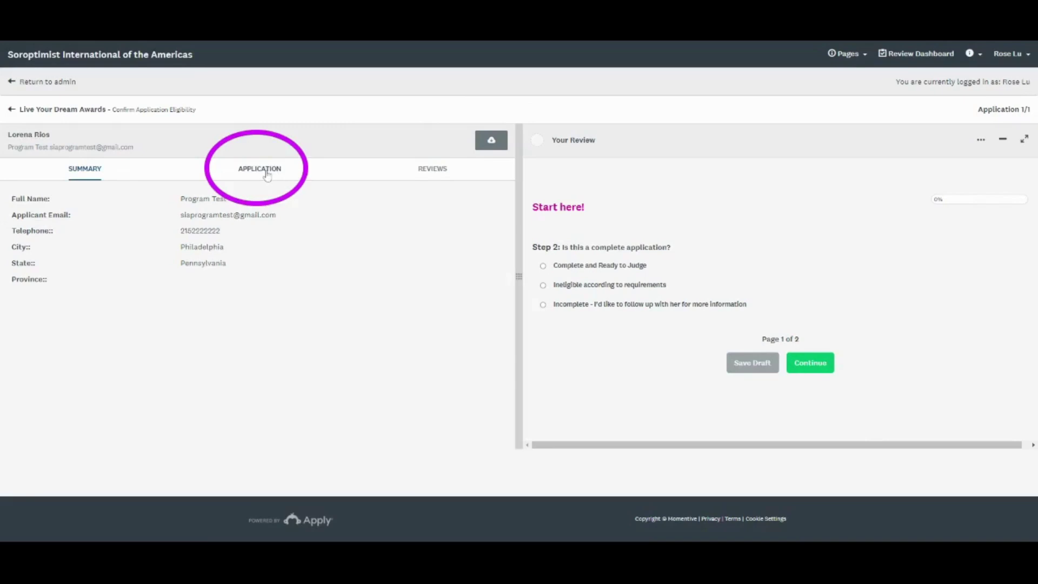
pyautogui.click(267, 172)
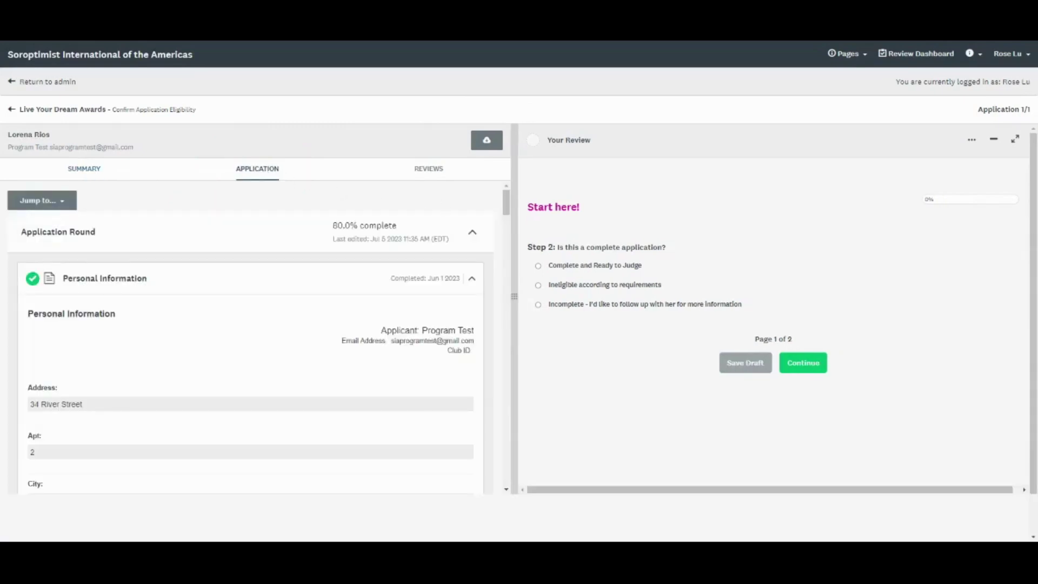
pyautogui.moveTo(512, 210); pyautogui.dragTo(511, 227)
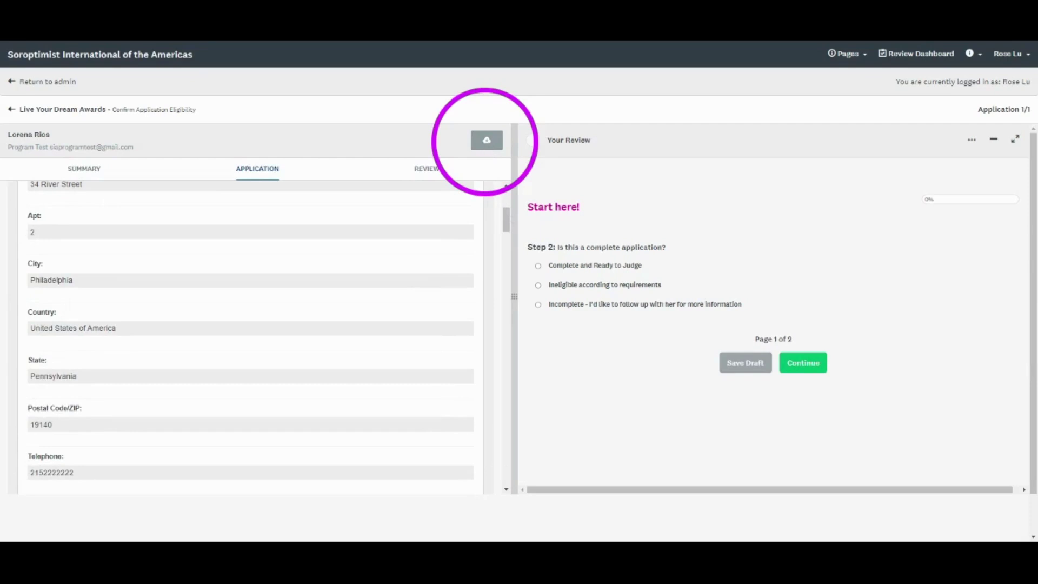
# Step: Show the Download Options for this application
pyautogui.click(488, 144)
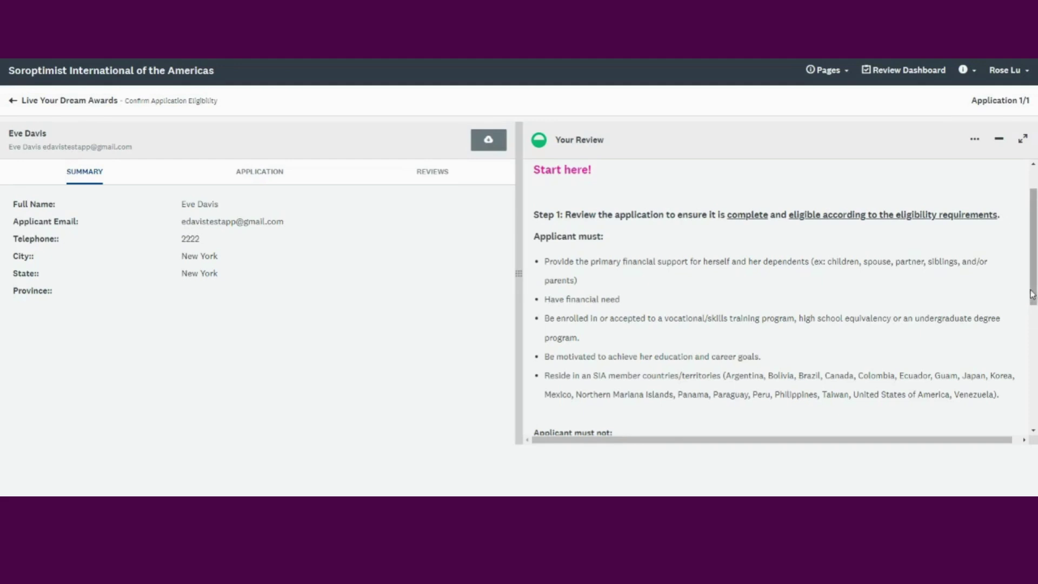
# Step: Mark the application Incomplete, answer Yes to having saved a copy, and submit the review
pyautogui.moveTo(1033, 294); pyautogui.dragTo(1033, 410)
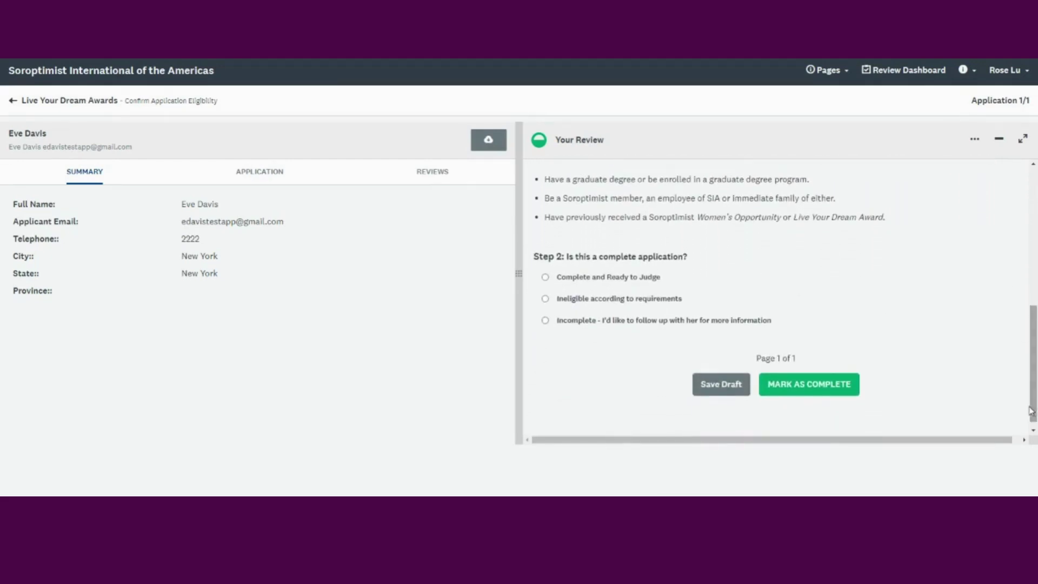
pyautogui.click(657, 321)
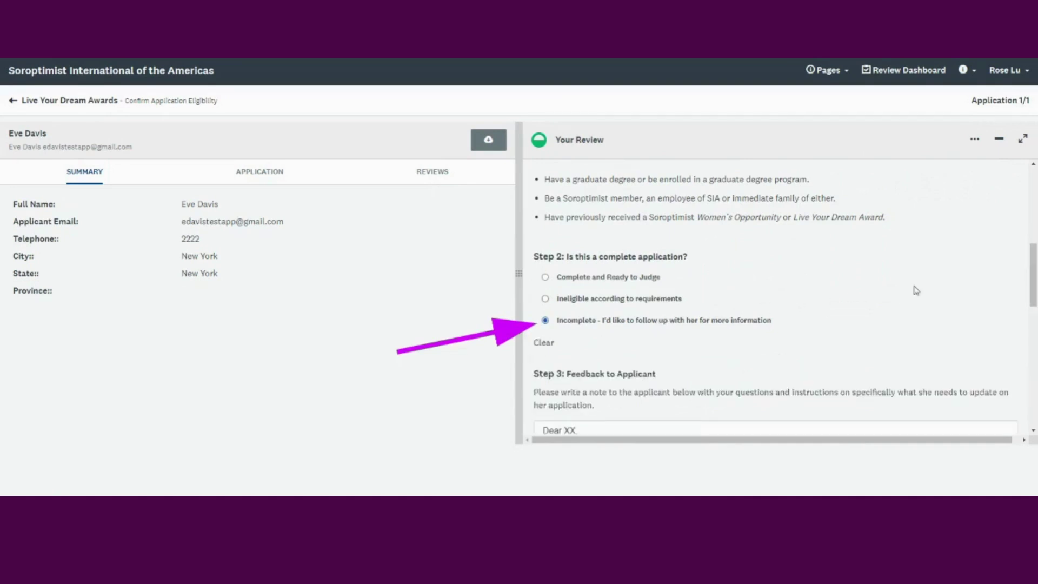
pyautogui.moveTo(1036, 292); pyautogui.dragTo(1036, 346)
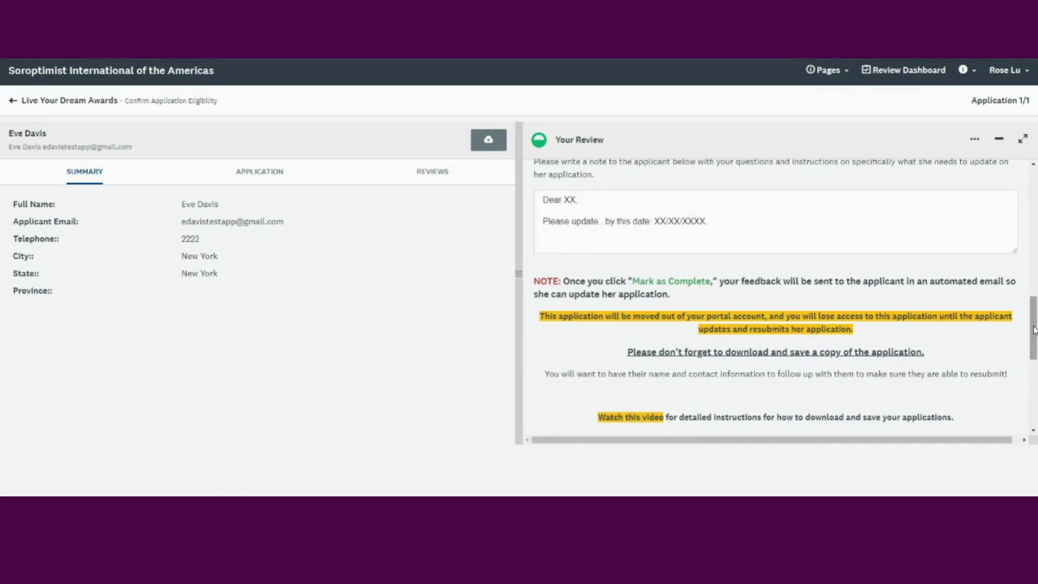
pyautogui.moveTo(1034, 331); pyautogui.dragTo(1034, 352)
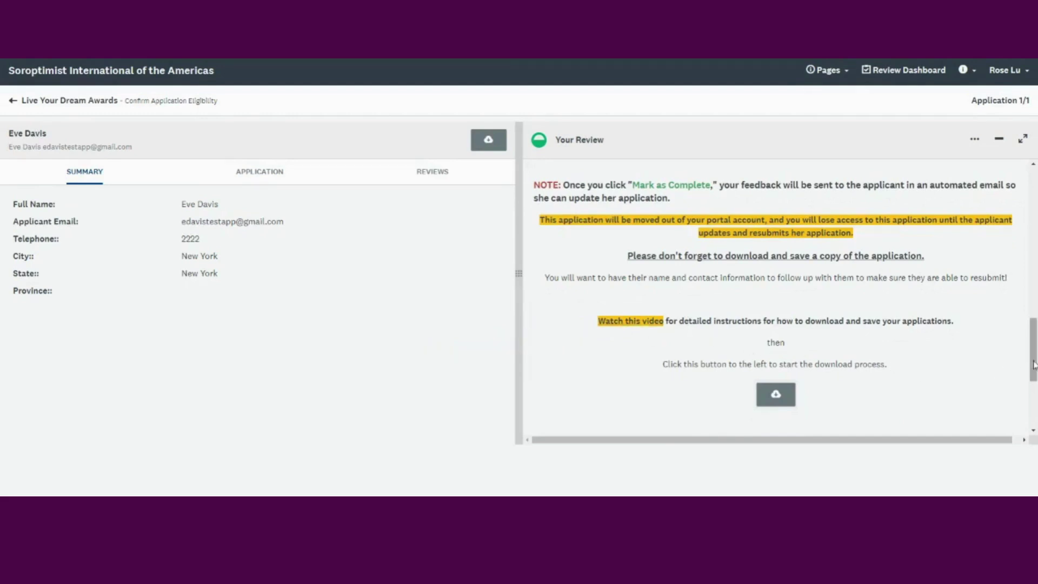
pyautogui.moveTo(1035, 365); pyautogui.dragTo(1034, 401)
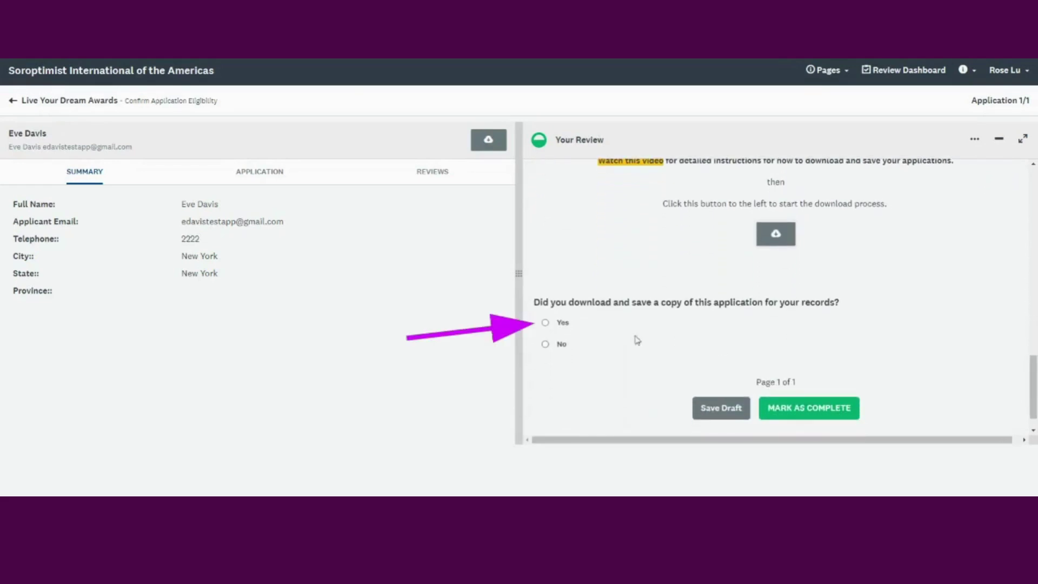
pyautogui.click(546, 323)
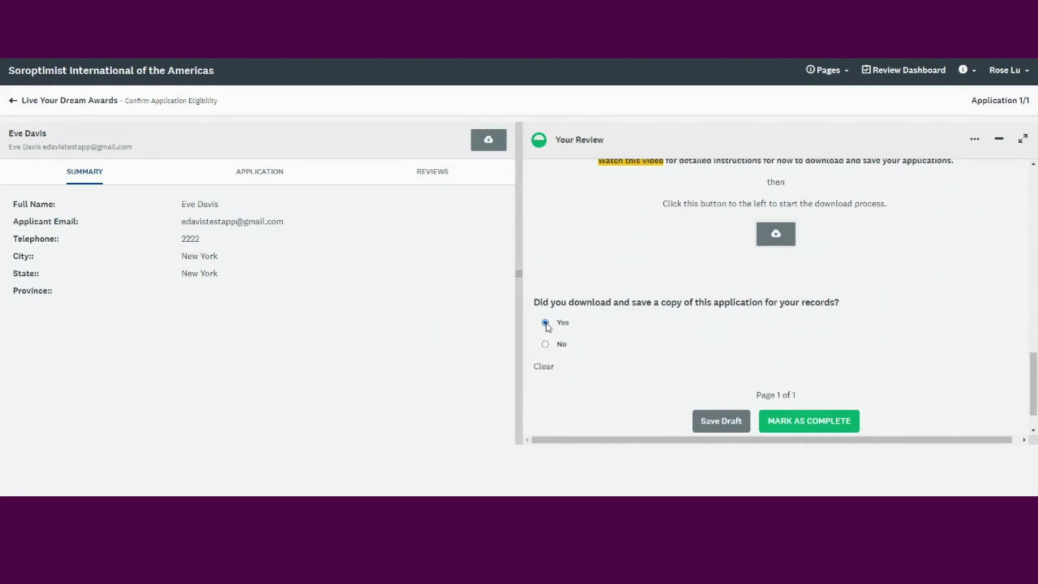
pyautogui.click(794, 432)
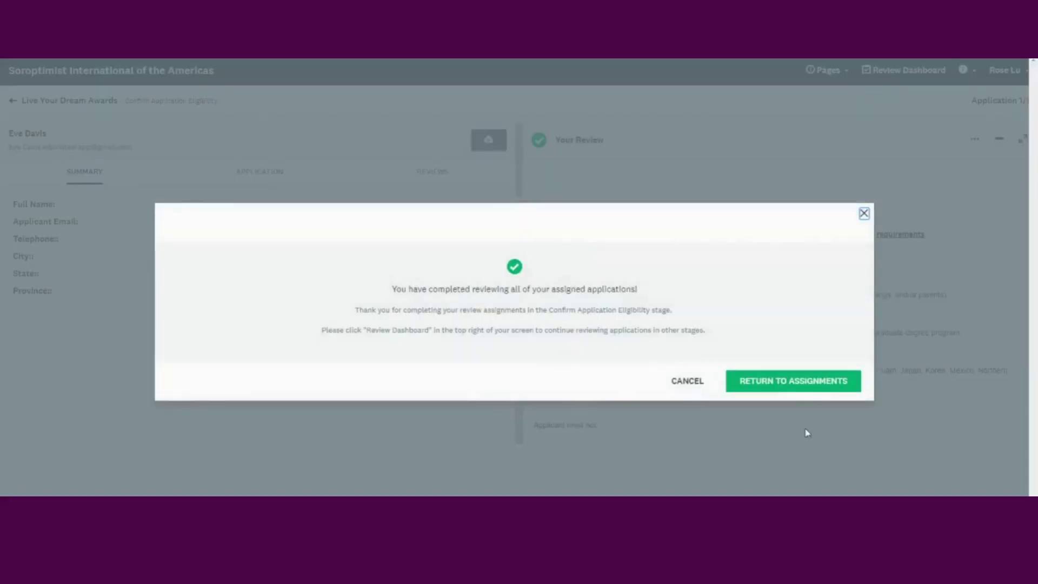
# Step: Return to the assignments list from the review-complete confirmation
pyautogui.click(789, 387)
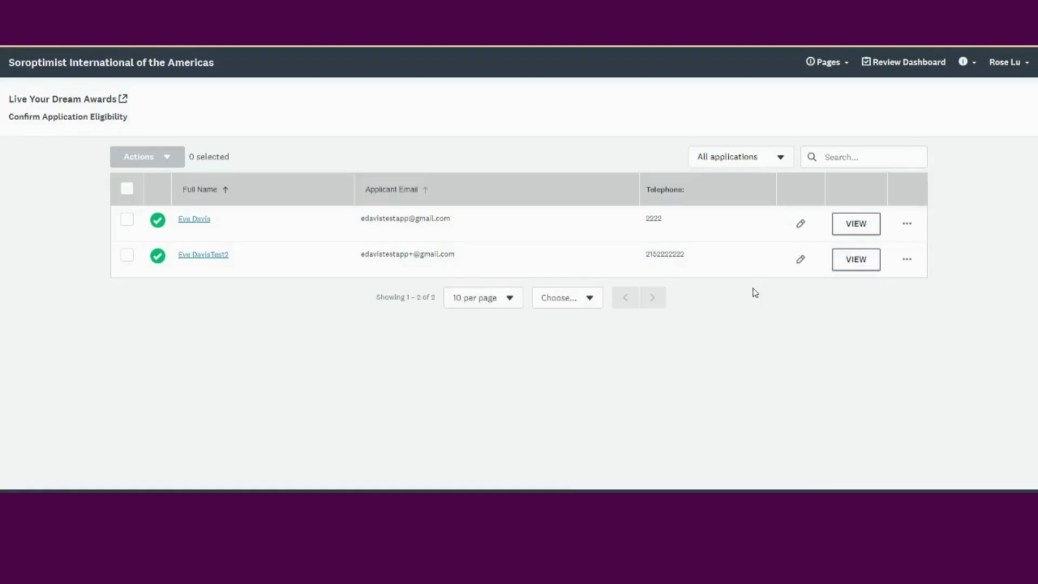
# Step: View the first completed application and browse its full APPLICATION form
pyautogui.click(852, 227)
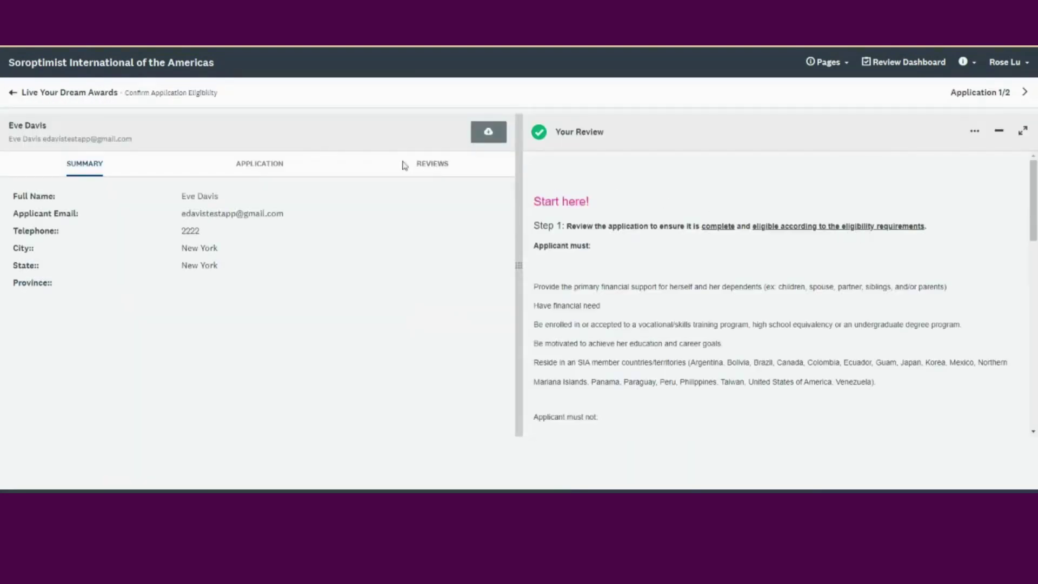
pyautogui.click(274, 175)
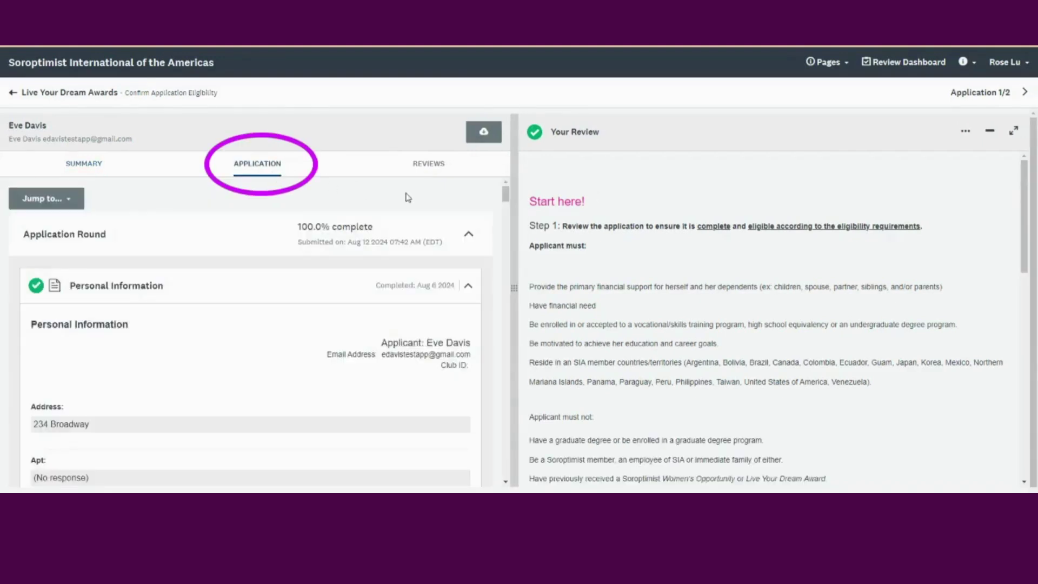
pyautogui.scroll(-5, 506, 197)
pyautogui.scroll(6, 507, 198)
# Step: Open the Download Options dialog and close it without downloading
pyautogui.click(473, 139)
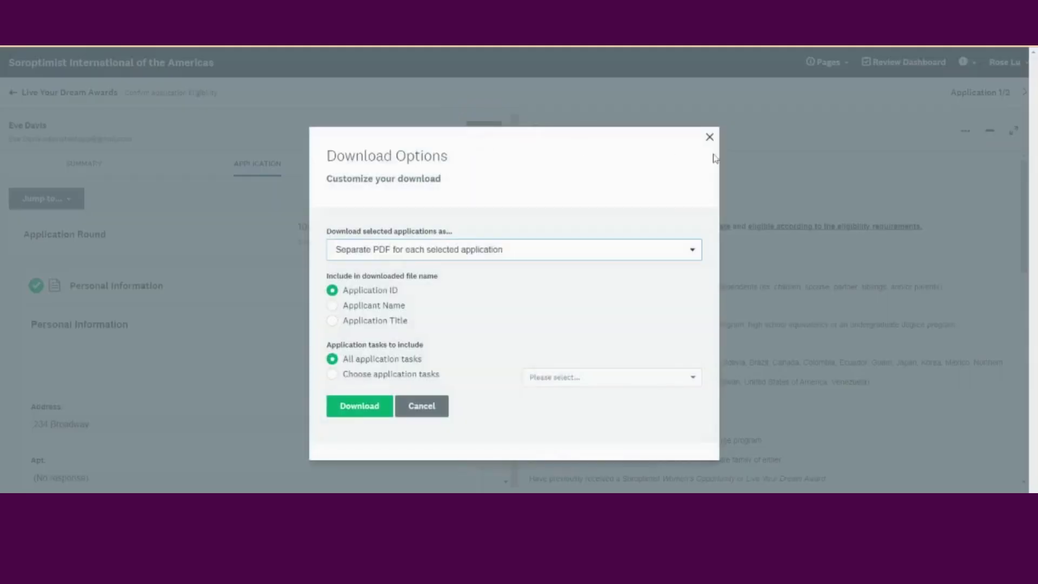
pyautogui.click(711, 138)
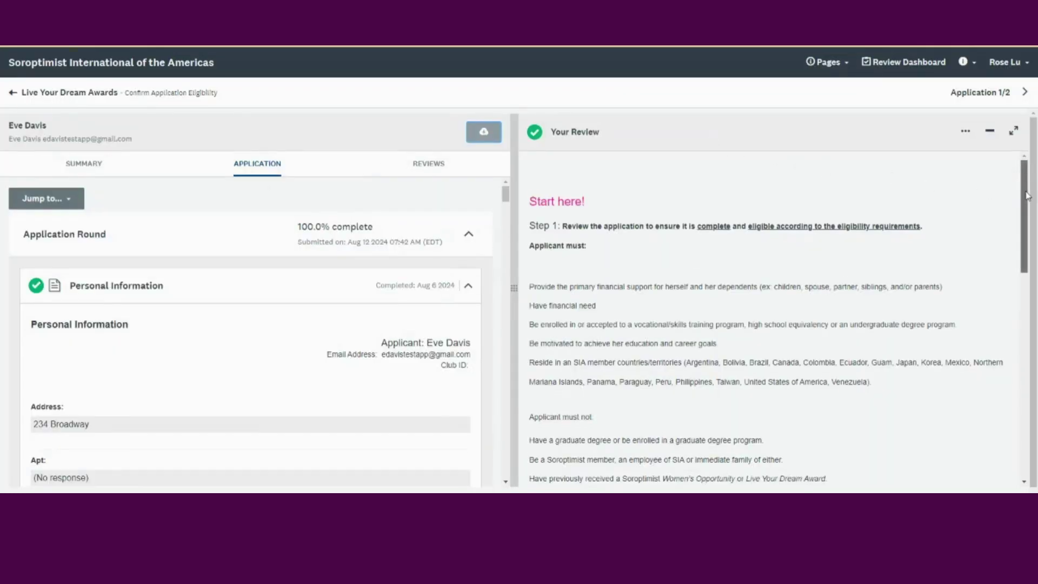
pyautogui.moveTo(1027, 196); pyautogui.dragTo(981, 407)
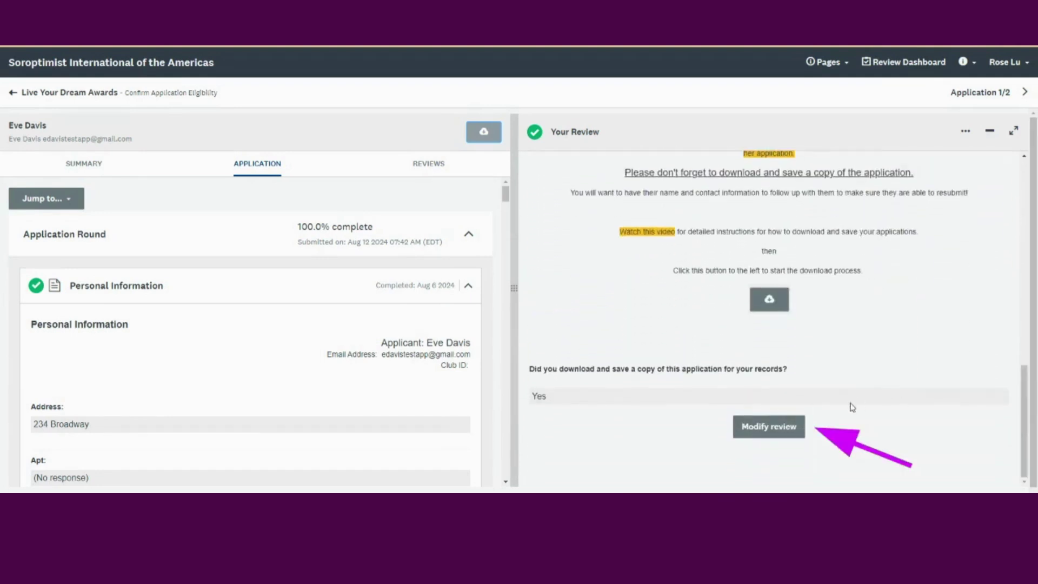
# Step: Modify the submitted review, select Complete and Ready to Judge, then clear that answer
pyautogui.click(778, 430)
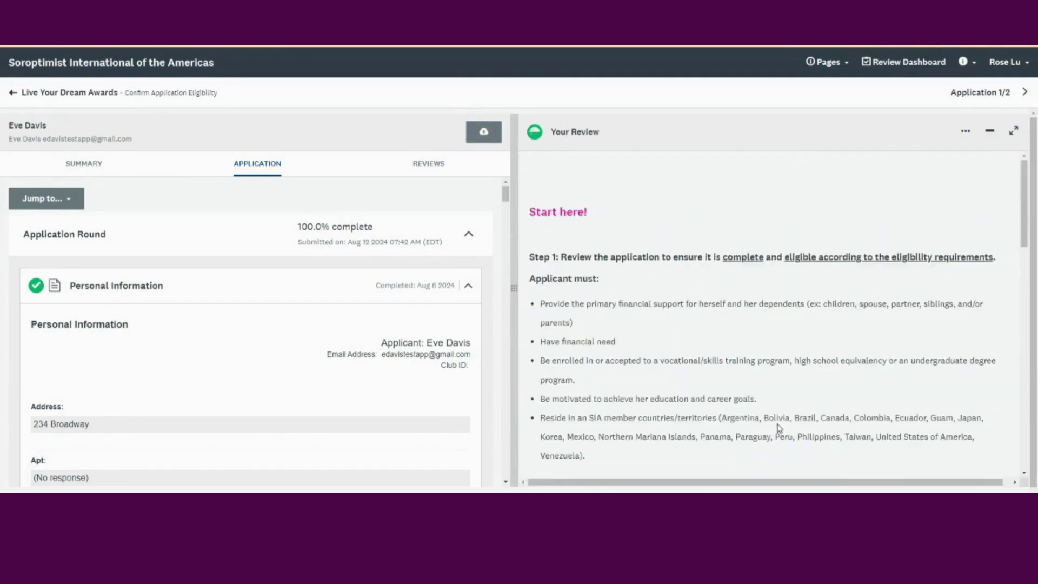
pyautogui.moveTo(1022, 234); pyautogui.dragTo(1024, 370)
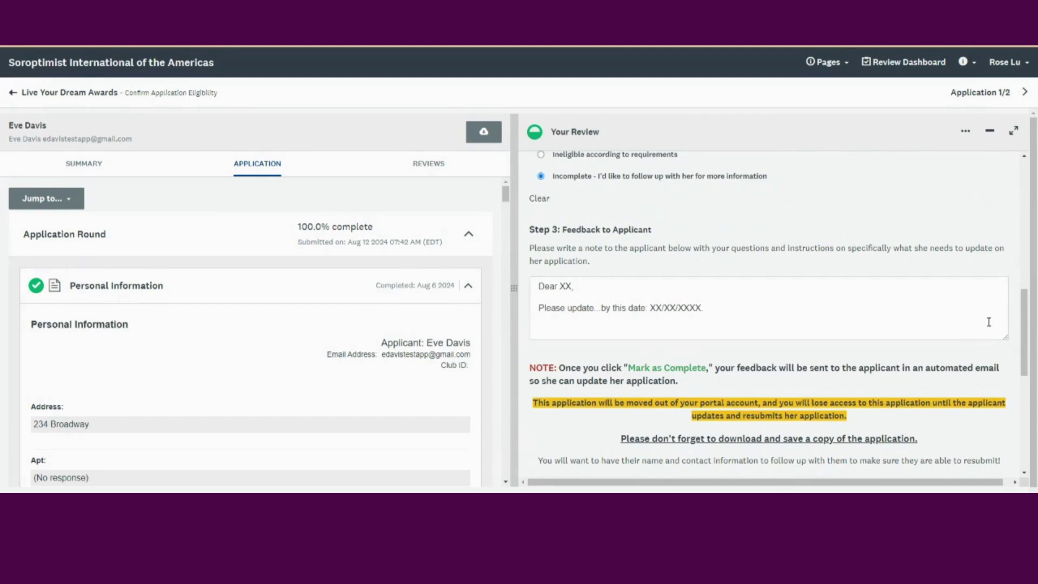
pyautogui.scroll(1, 1024, 324)
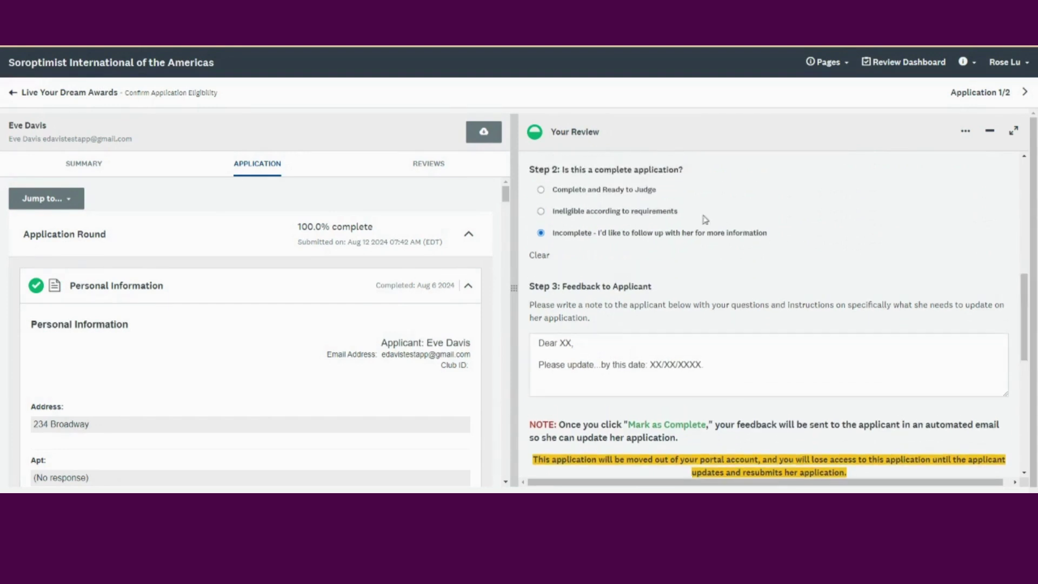
pyautogui.click(646, 193)
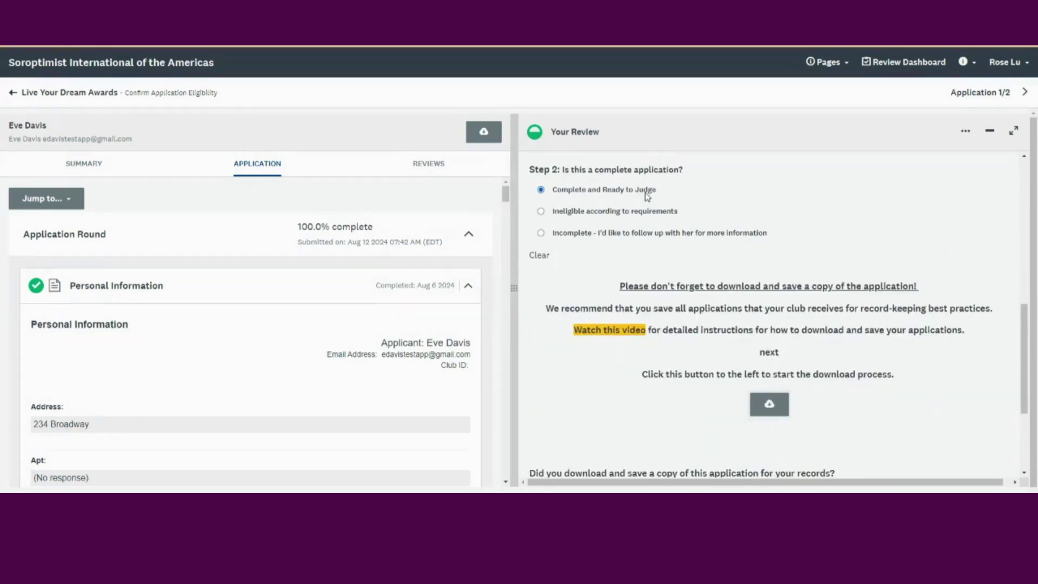
pyautogui.click(539, 254)
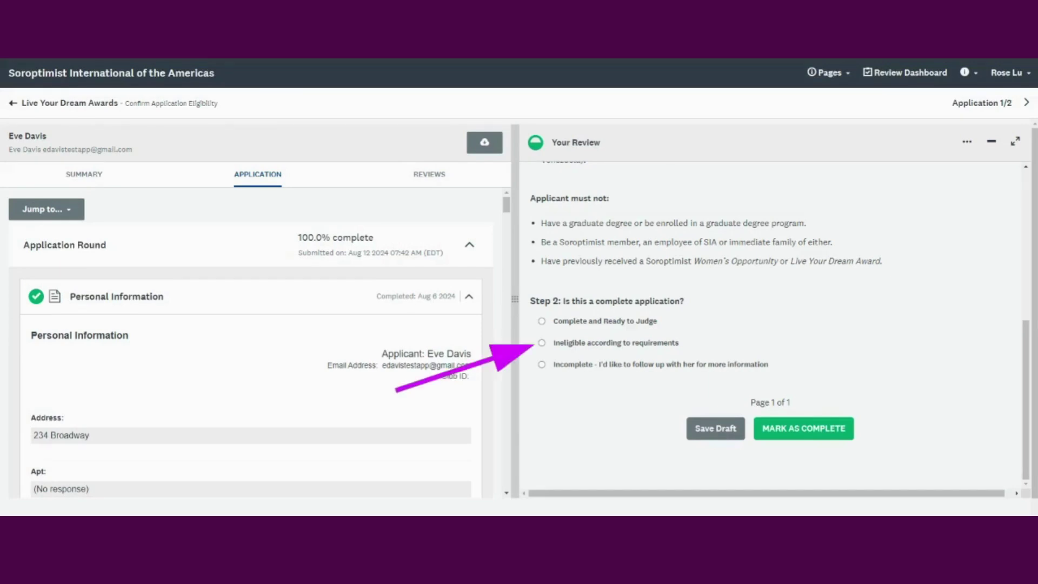
# Step: Mark the application ineligible for having no dependents, confirm a saved copy, and submit
pyautogui.click(543, 343)
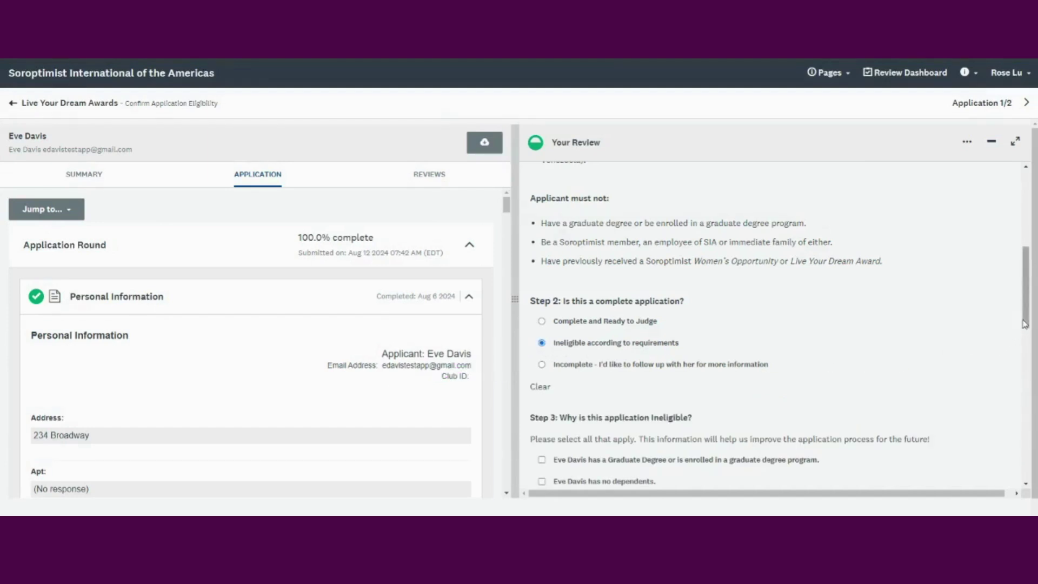
pyautogui.moveTo(1026, 324); pyautogui.dragTo(1029, 384)
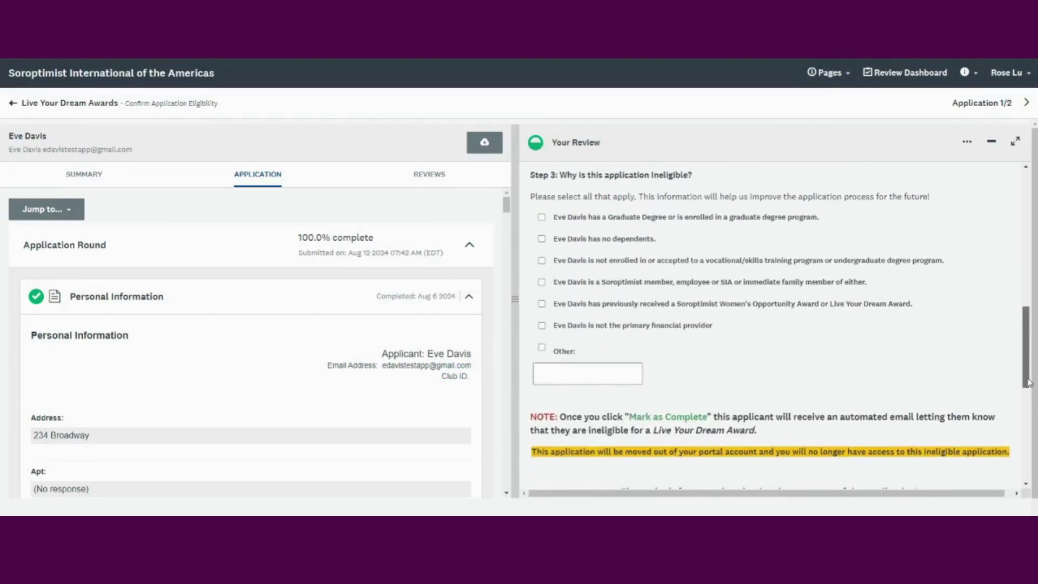
pyautogui.click(542, 239)
pyautogui.moveTo(1028, 340); pyautogui.dragTo(1027, 399)
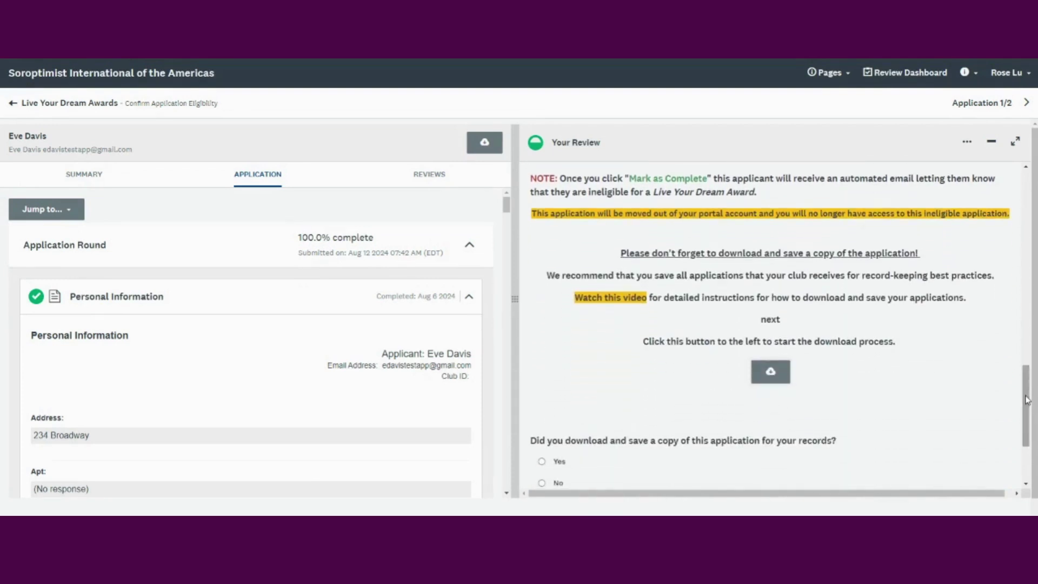
pyautogui.moveTo(1027, 400); pyautogui.dragTo(1027, 430)
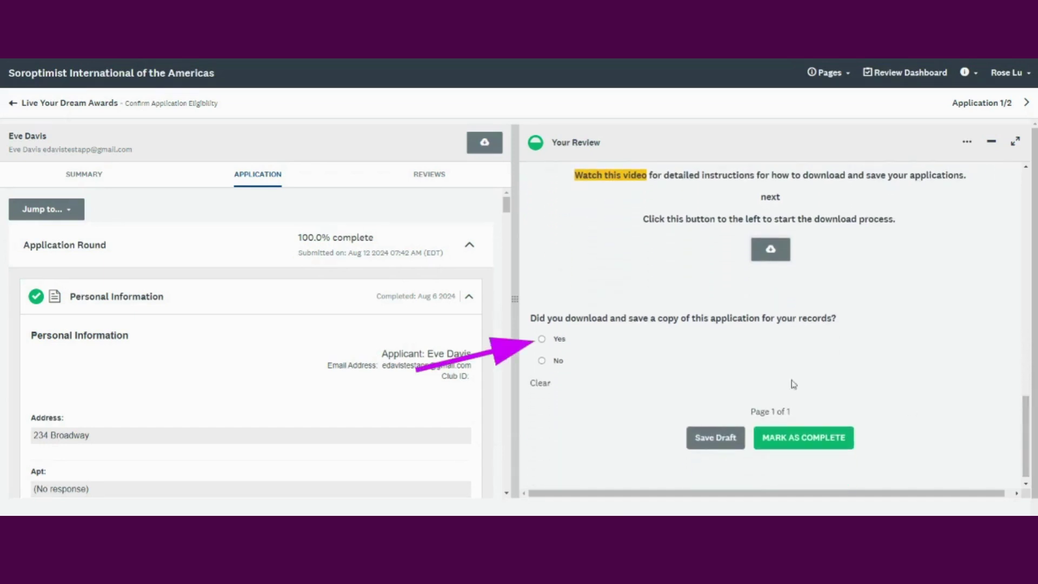
pyautogui.click(542, 339)
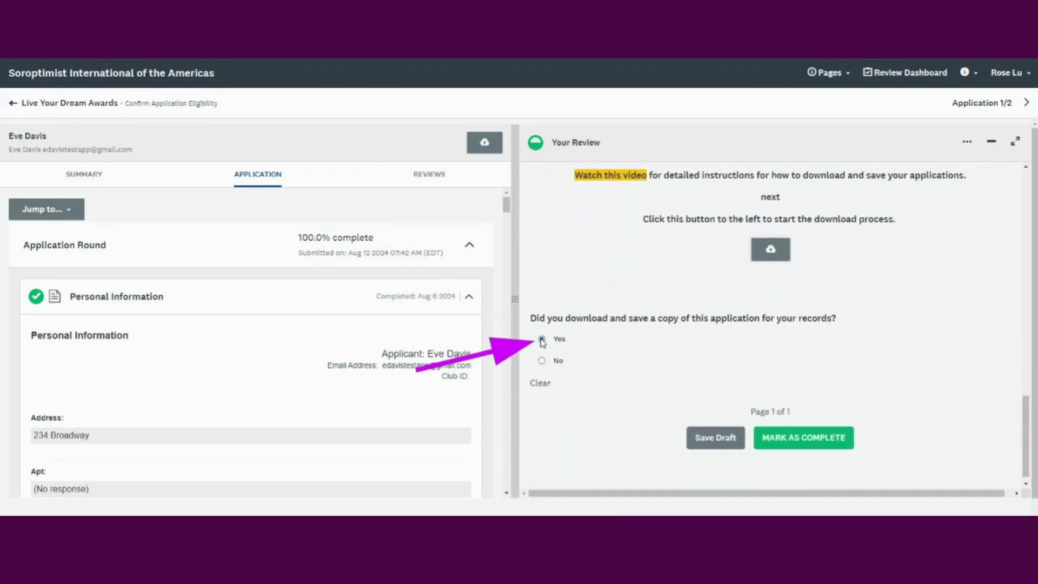
pyautogui.click(821, 449)
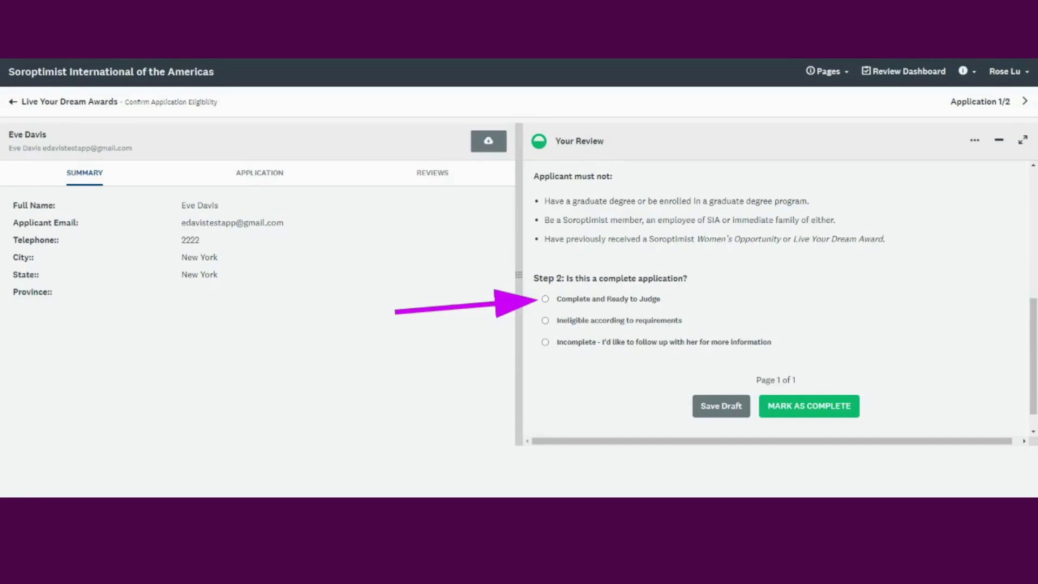
# Step: Rate the application Complete and Ready to Judge, answer Yes to saved copy, and submit
pyautogui.click(545, 299)
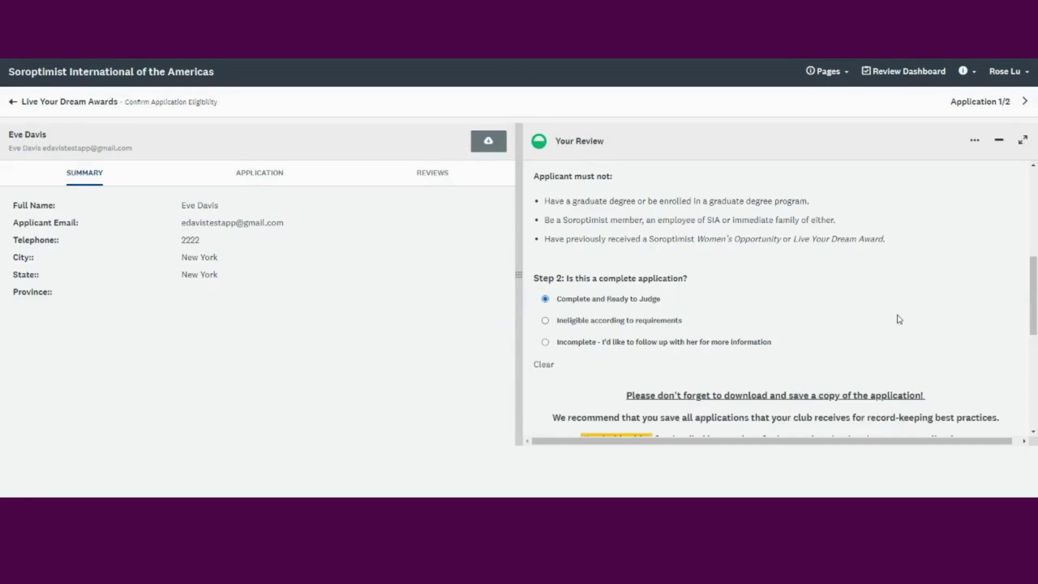
pyautogui.moveTo(1034, 308); pyautogui.dragTo(1035, 390)
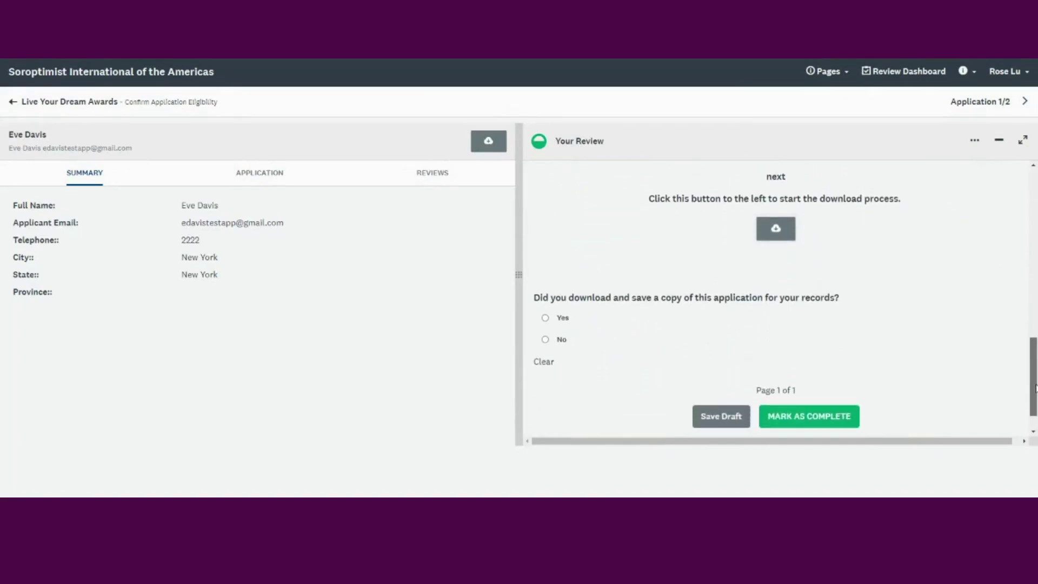
pyautogui.click(545, 311)
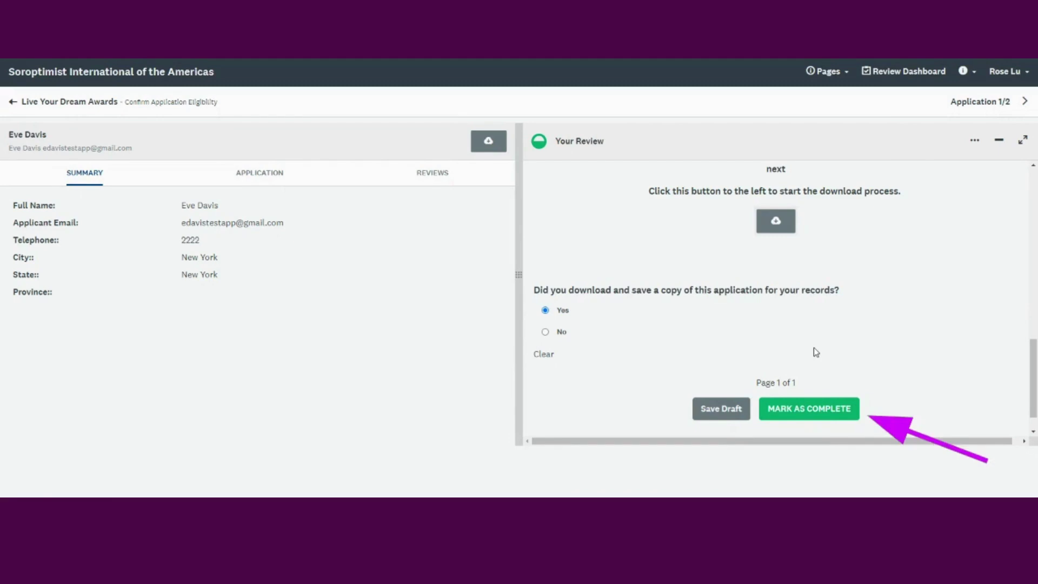
pyautogui.click(806, 411)
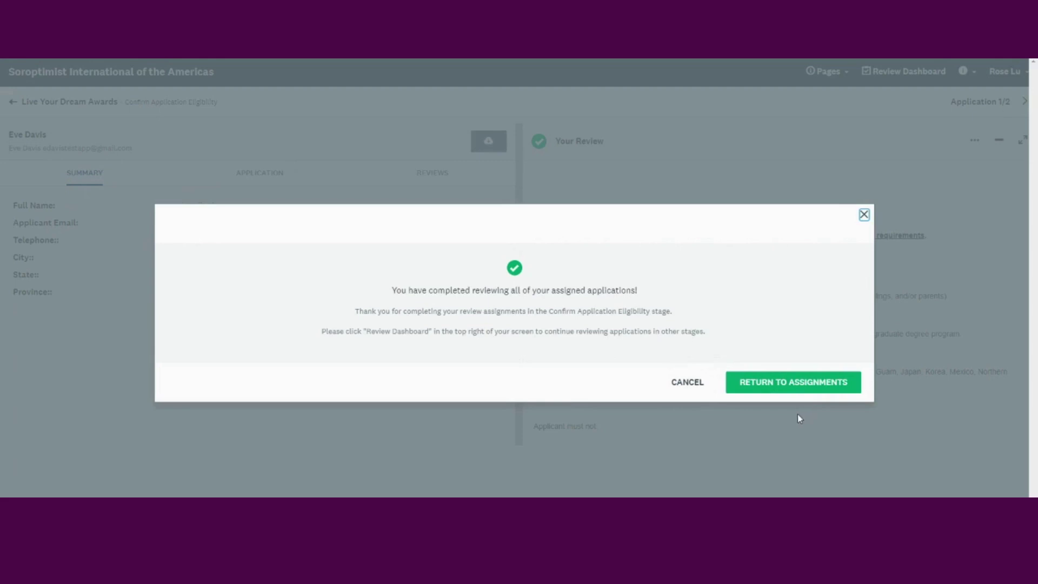
# Step: Go from the assignments list through the Review Dashboard to the applicant's Indicate Your Club's Decision review
pyautogui.click(782, 392)
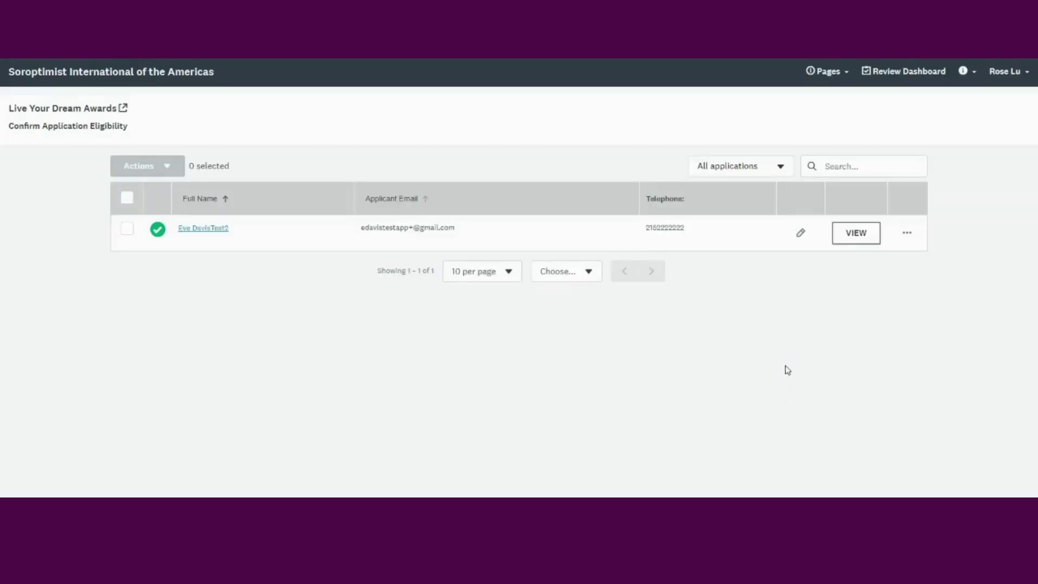
pyautogui.click(908, 75)
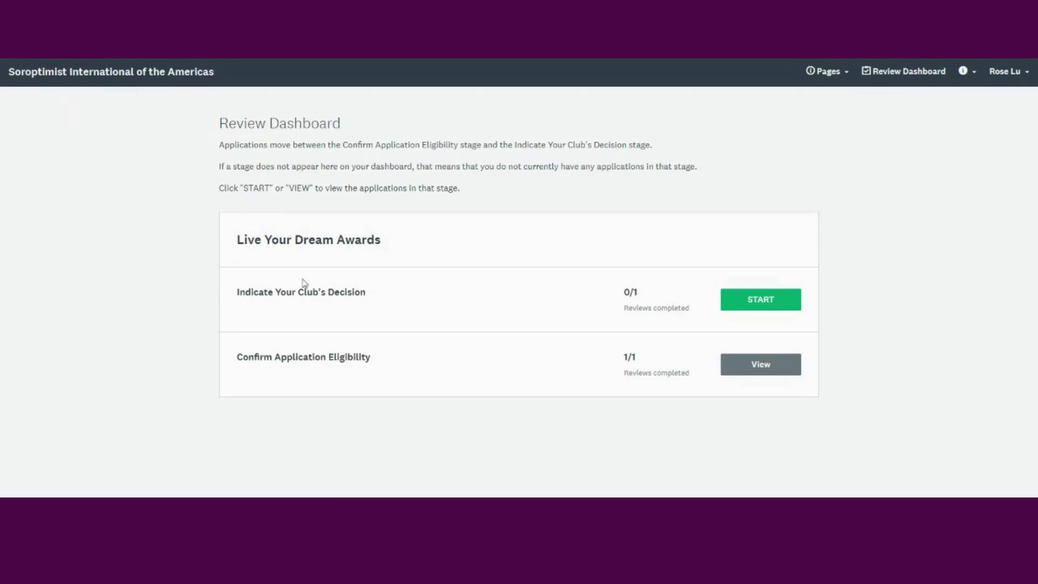
pyautogui.click(787, 305)
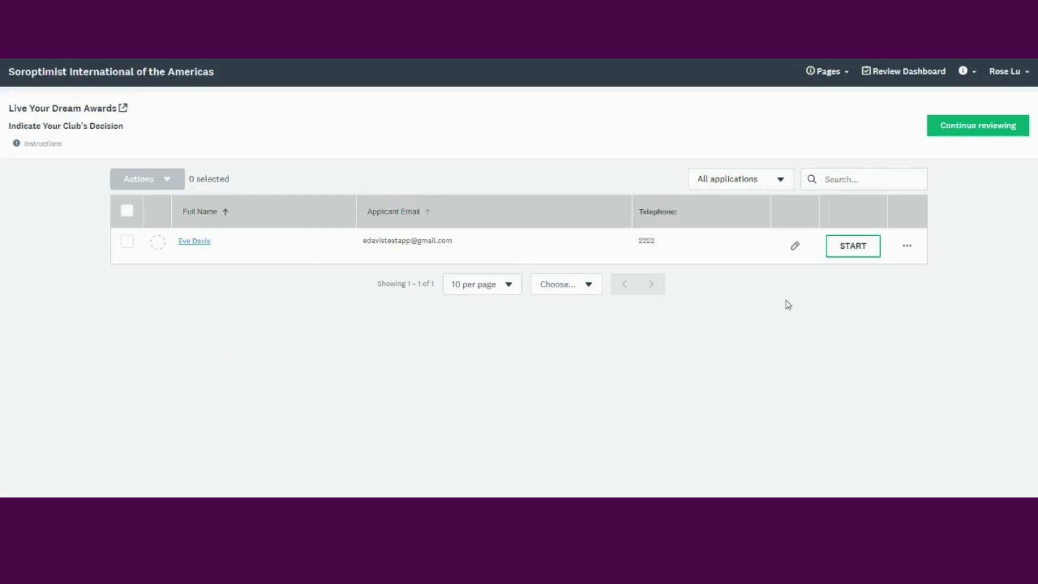
pyautogui.click(847, 254)
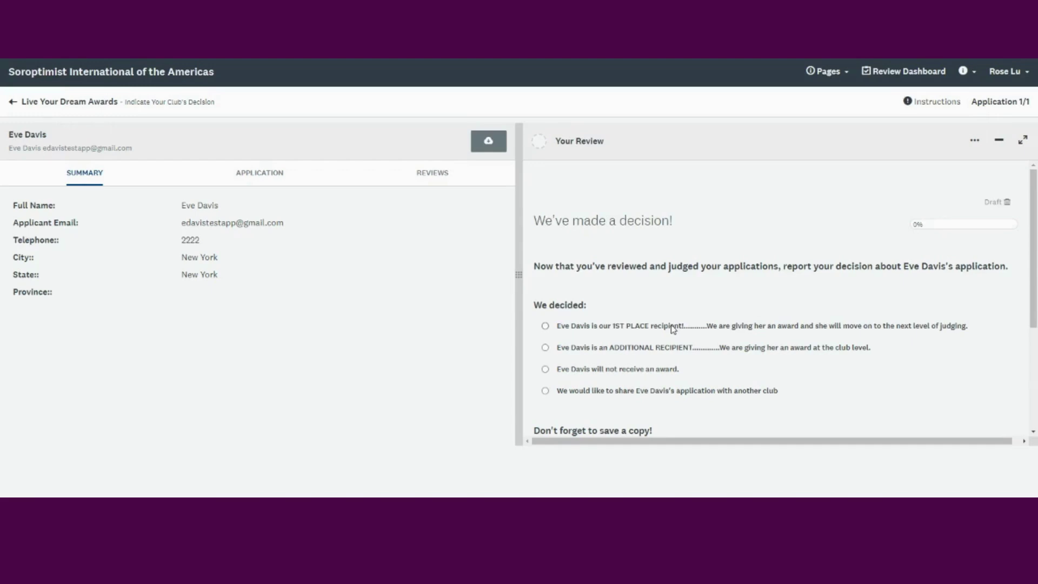
pyautogui.scroll(-2, 672, 329)
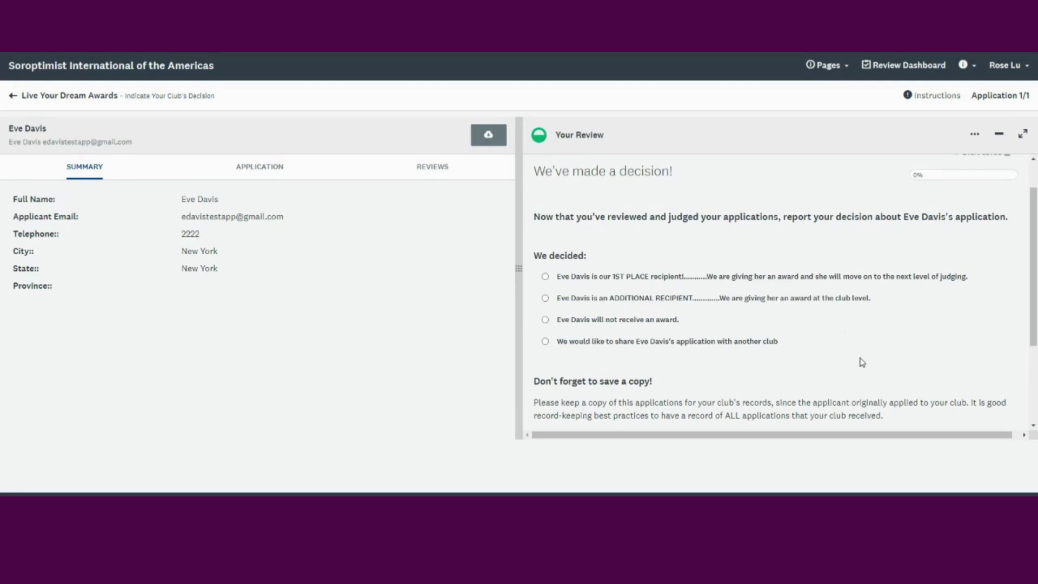
pyautogui.click(623, 279)
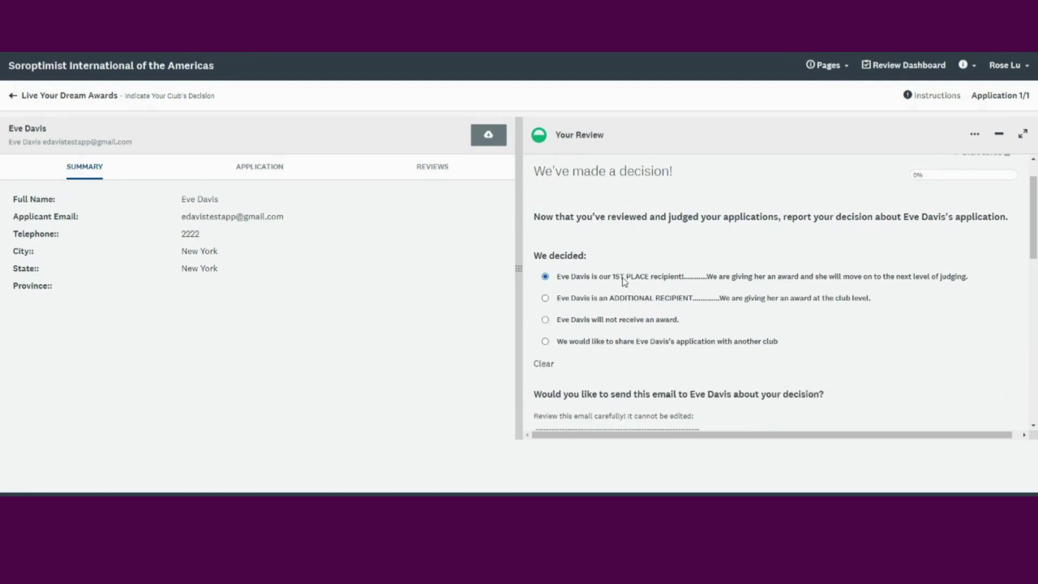
pyautogui.moveTo(1033, 233); pyautogui.dragTo(1034, 257)
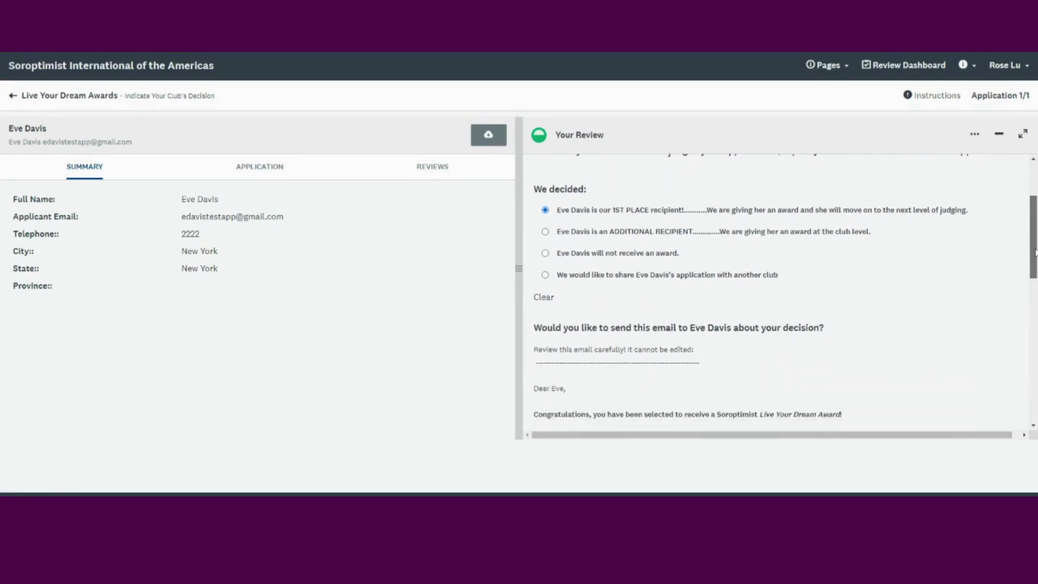
pyautogui.click(632, 222)
pyautogui.click(625, 245)
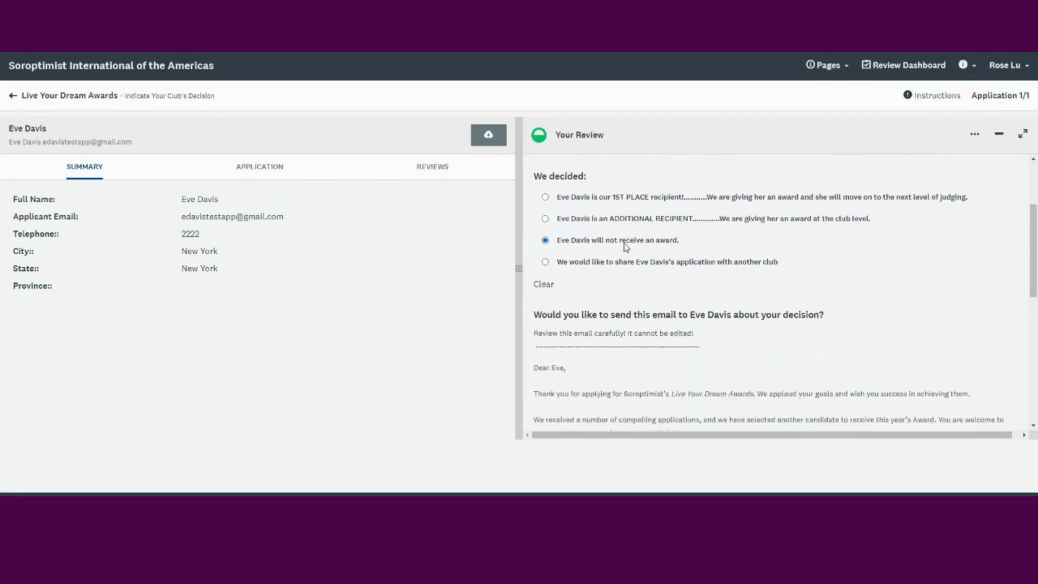
pyautogui.moveTo(1033, 247); pyautogui.dragTo(1034, 300)
pyautogui.click(545, 341)
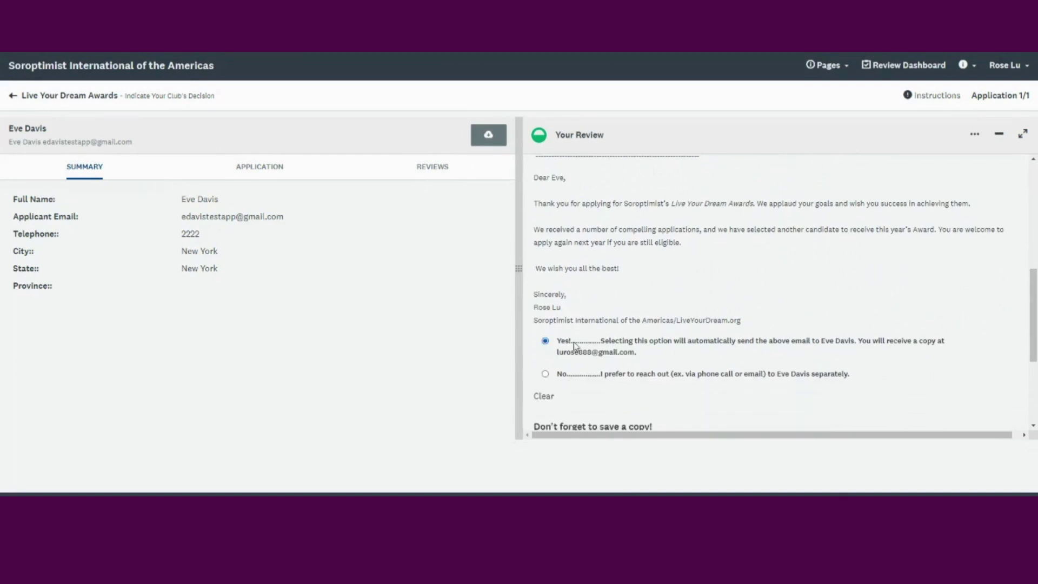
pyautogui.click(545, 374)
pyautogui.click(545, 340)
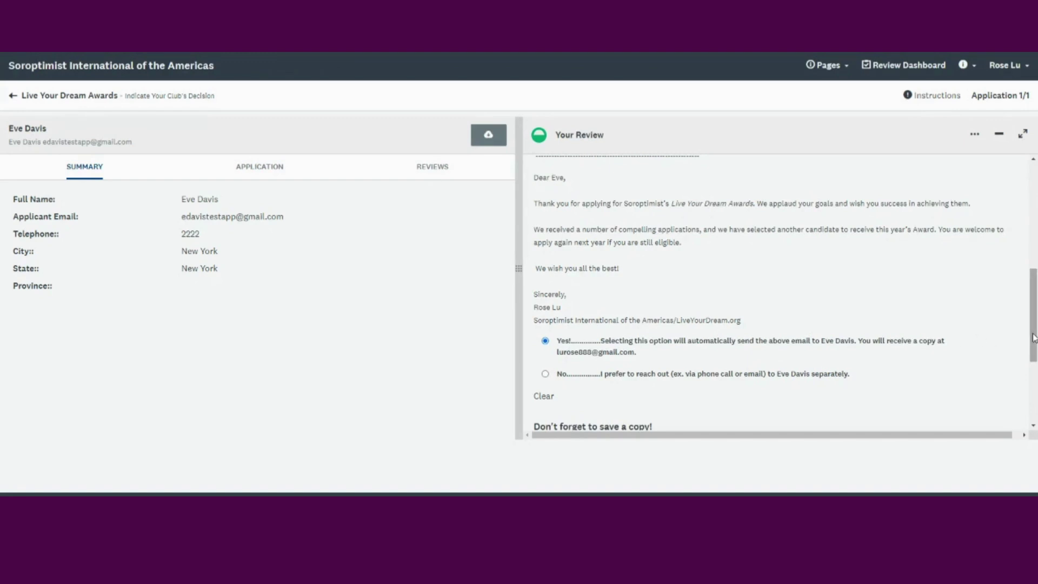
pyautogui.moveTo(1034, 338); pyautogui.dragTo(1034, 277)
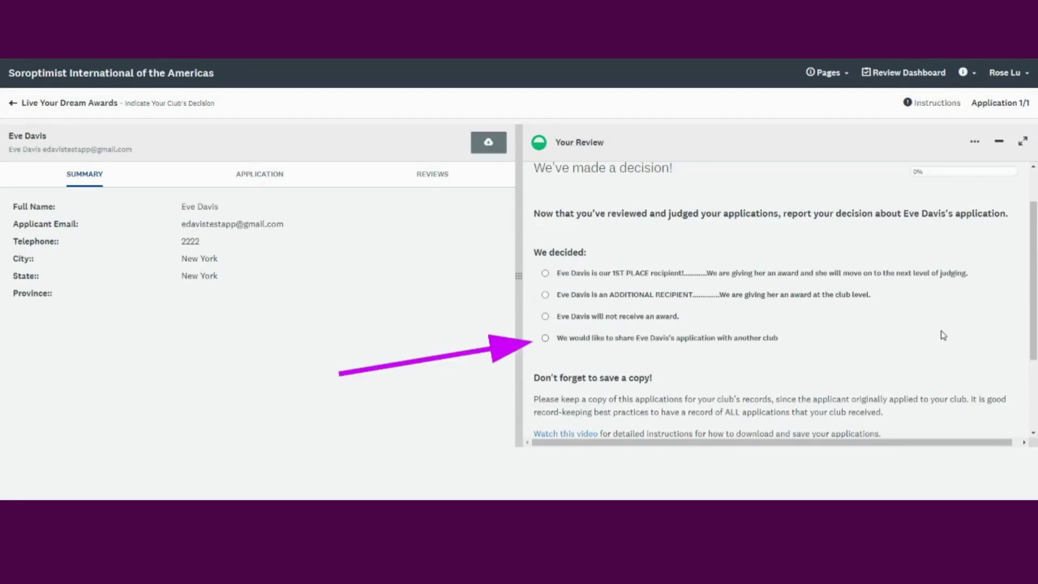
# Step: Choose to share the application with another club, confirm Rittenhouse agreed to accept it, and check its details
pyautogui.click(546, 339)
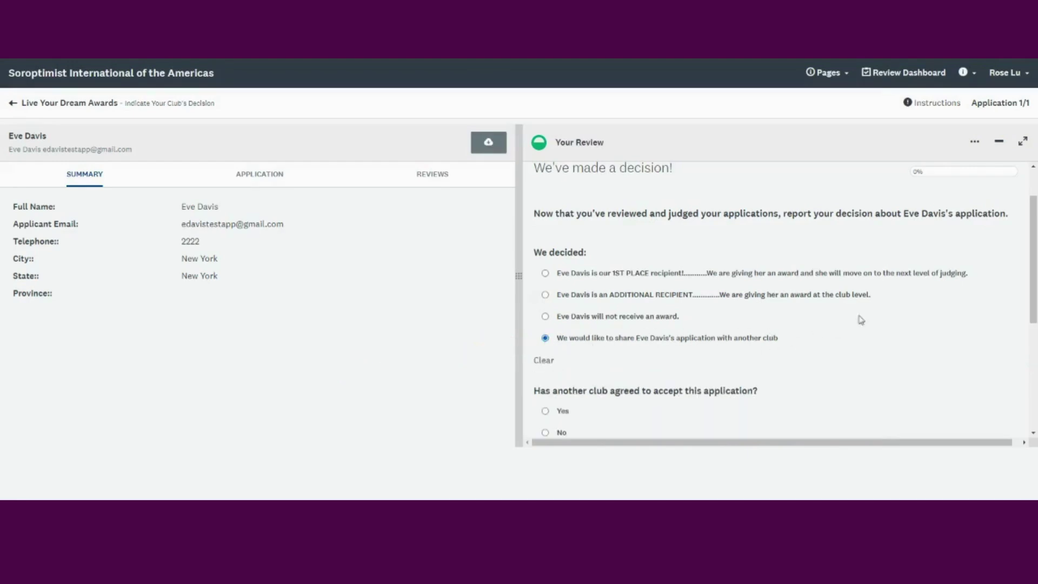
pyautogui.moveTo(1035, 272); pyautogui.dragTo(1035, 371)
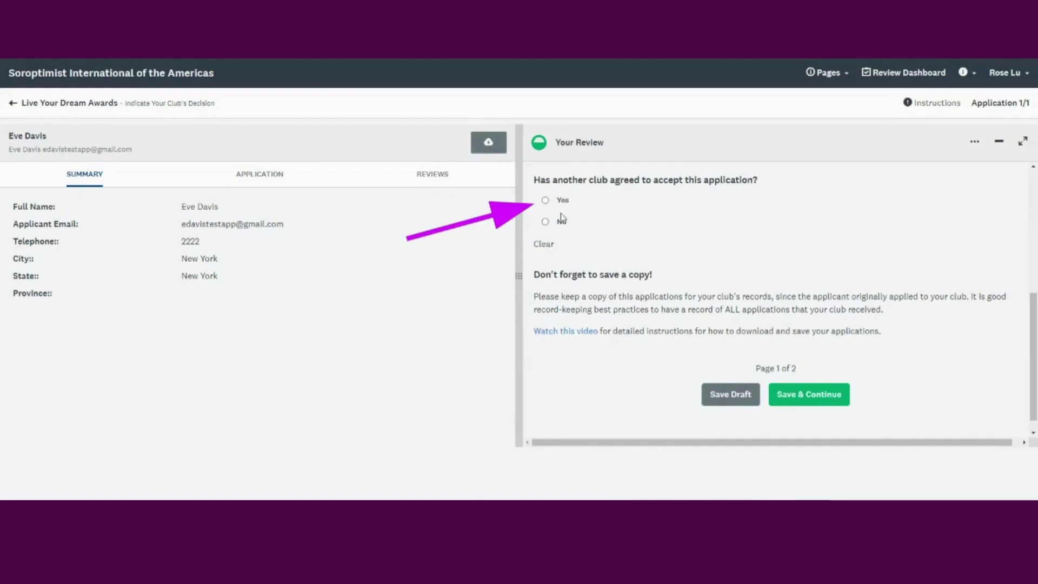
pyautogui.click(545, 202)
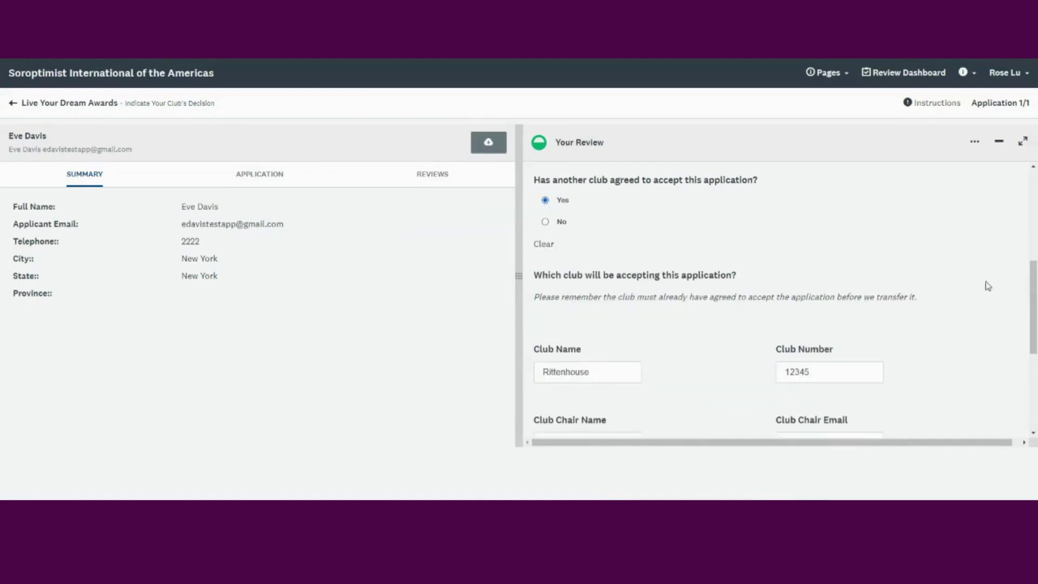
pyautogui.moveTo(1033, 298); pyautogui.dragTo(1034, 336)
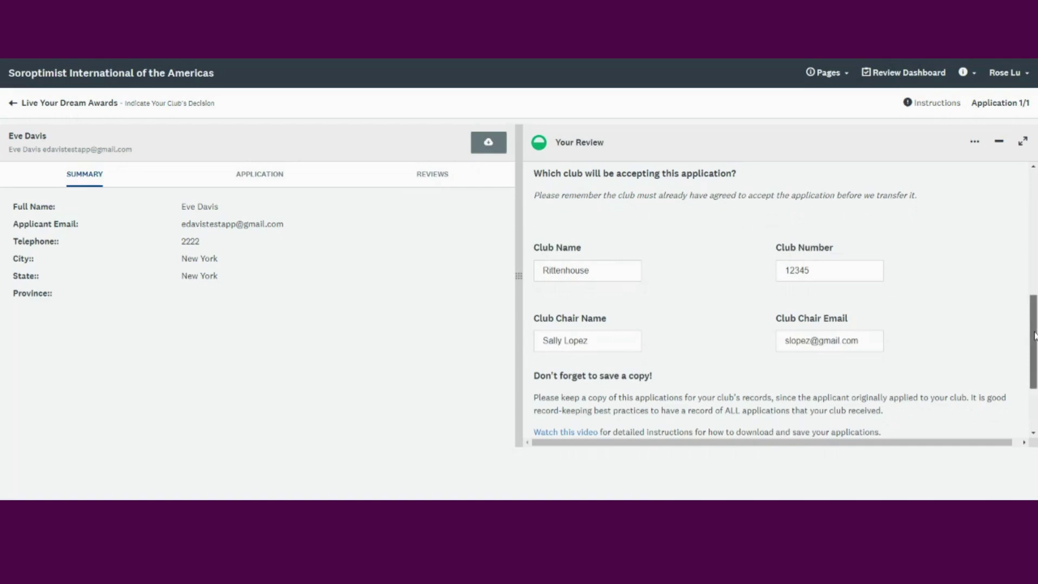
pyautogui.moveTo(1034, 335); pyautogui.dragTo(1034, 377)
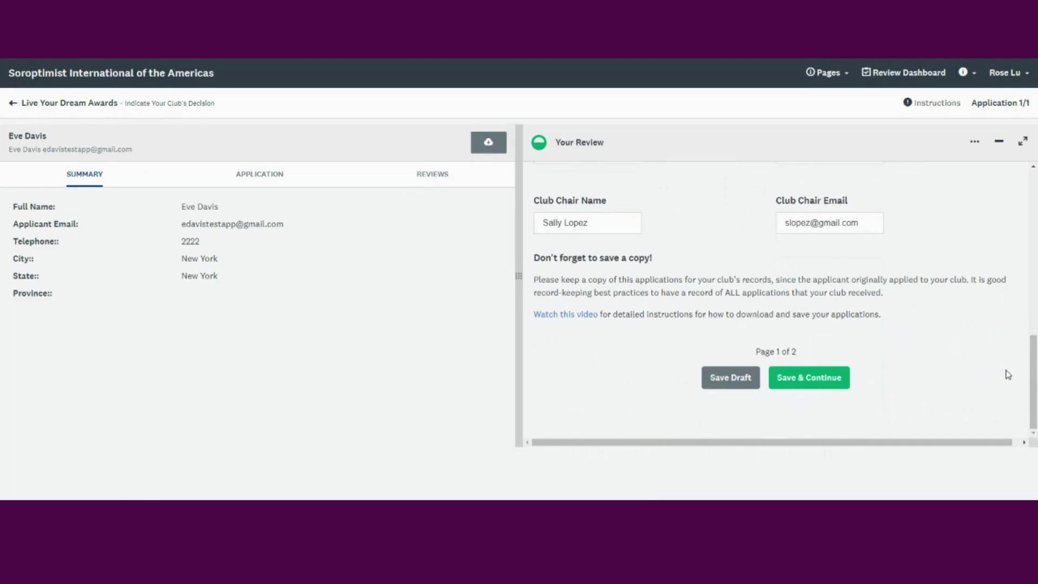
# Step: Save page one, answer Yes that a copy of the application was saved, and mark the review complete
pyautogui.click(840, 390)
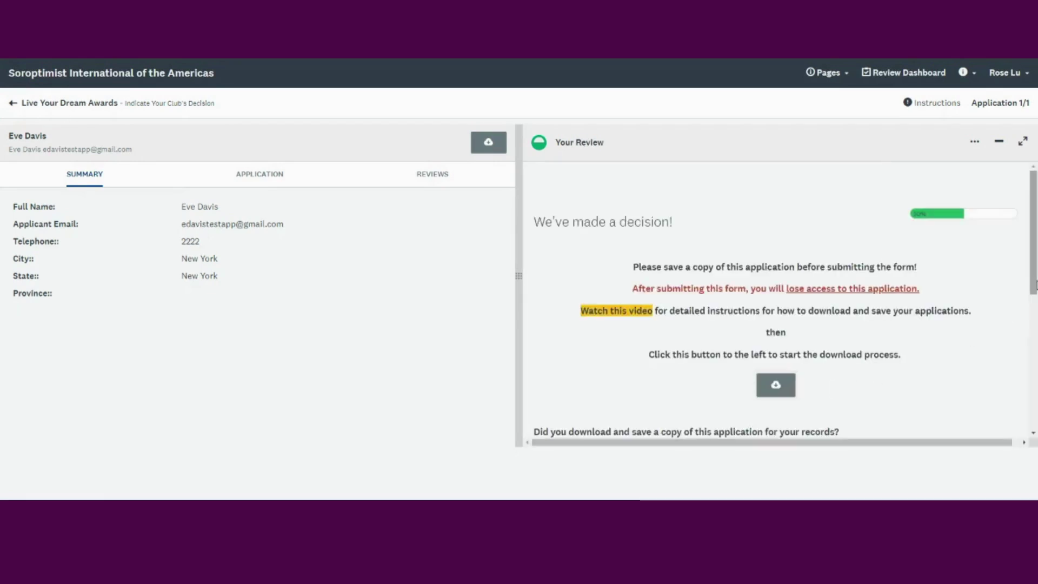
pyautogui.moveTo(1034, 287); pyautogui.dragTo(1034, 394)
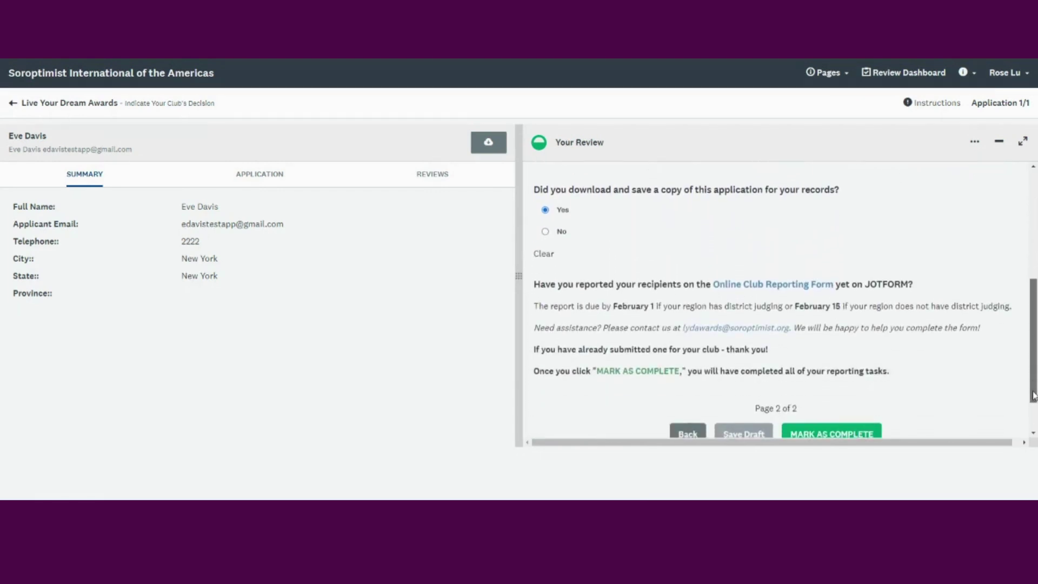
pyautogui.click(545, 211)
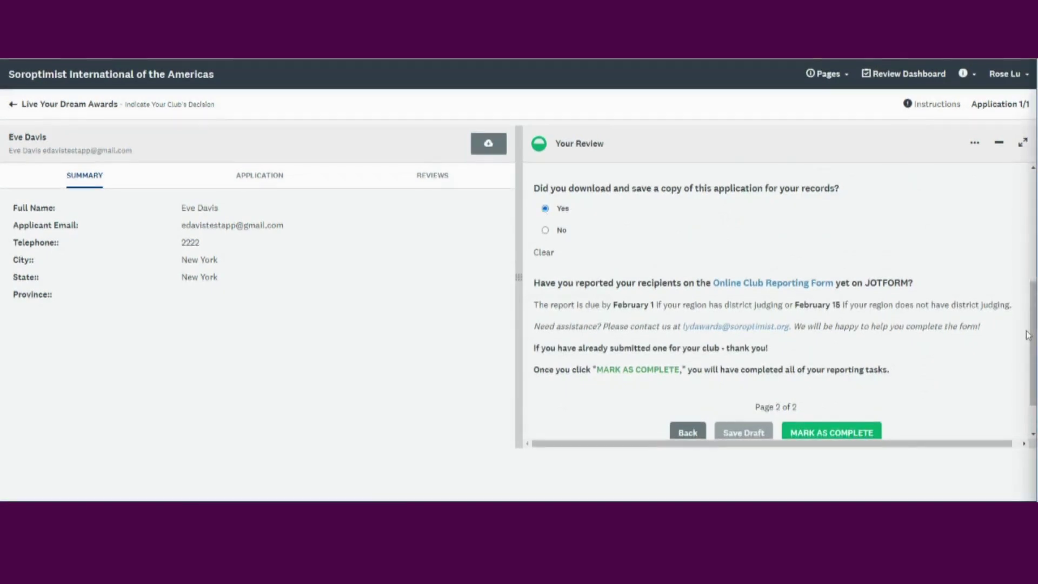
pyautogui.scroll(-2, 946, 376)
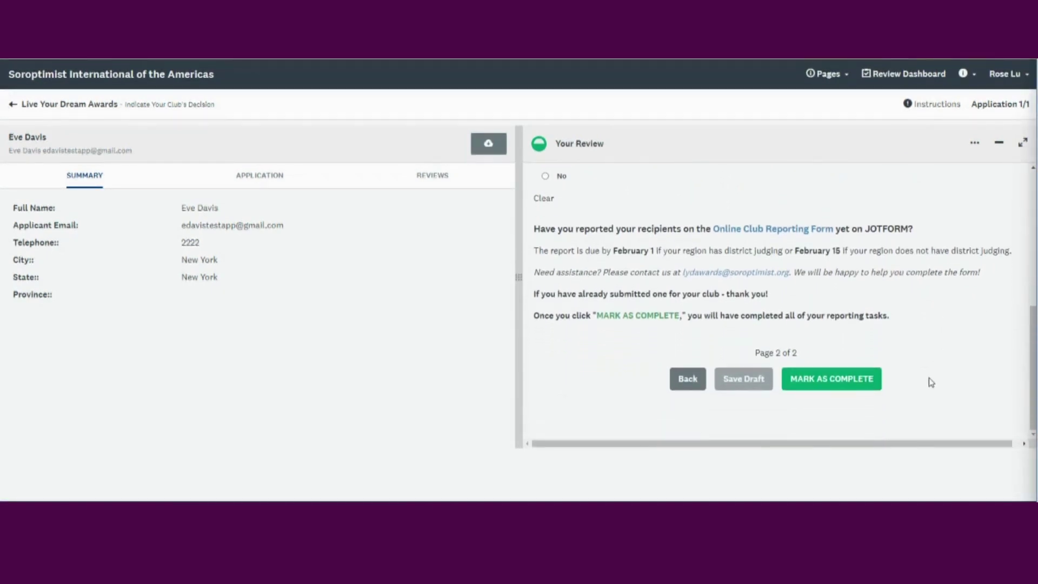
pyautogui.click(843, 393)
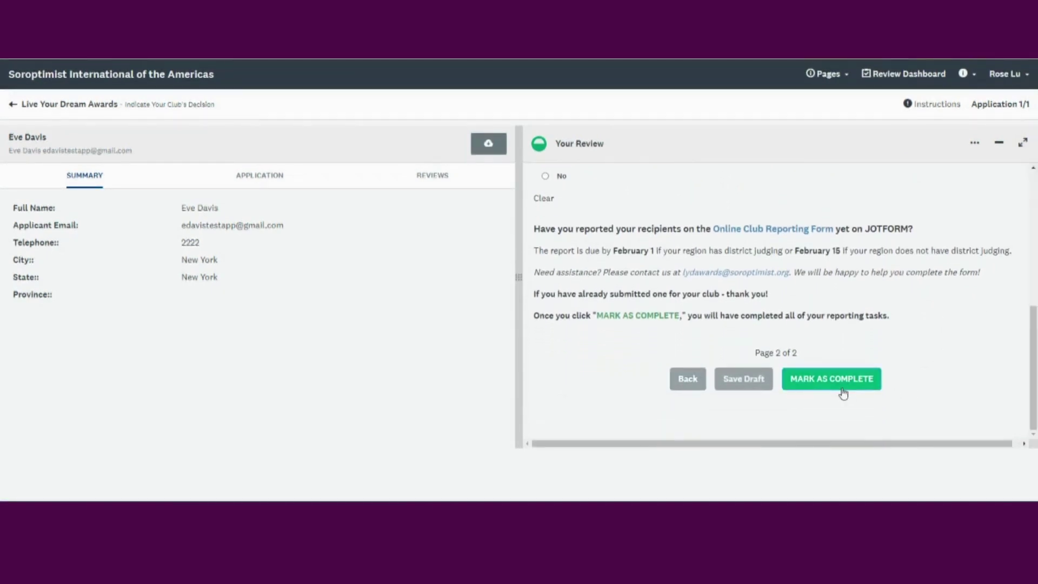